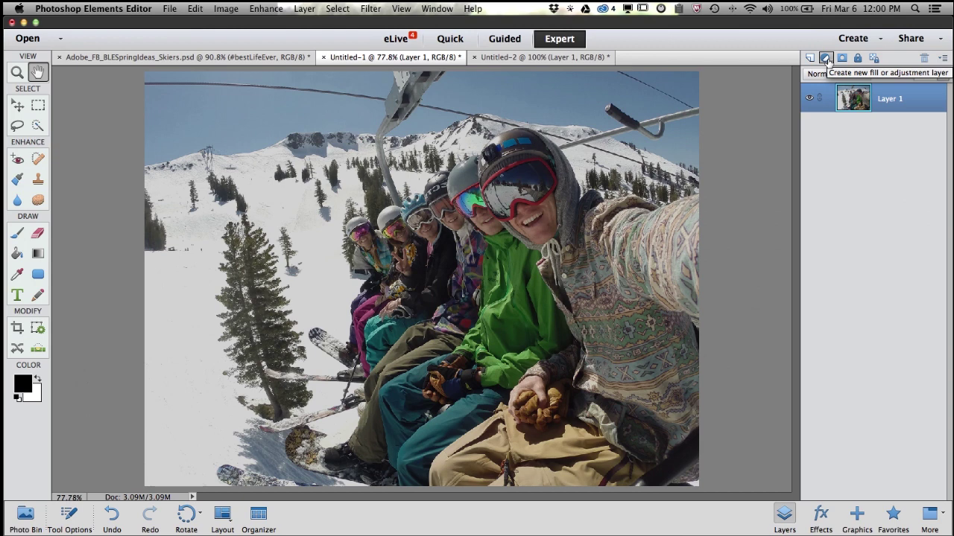
Add a Hue/Saturation adjustment layer above Layer 1 of the ski-lift photo
click(826, 58)
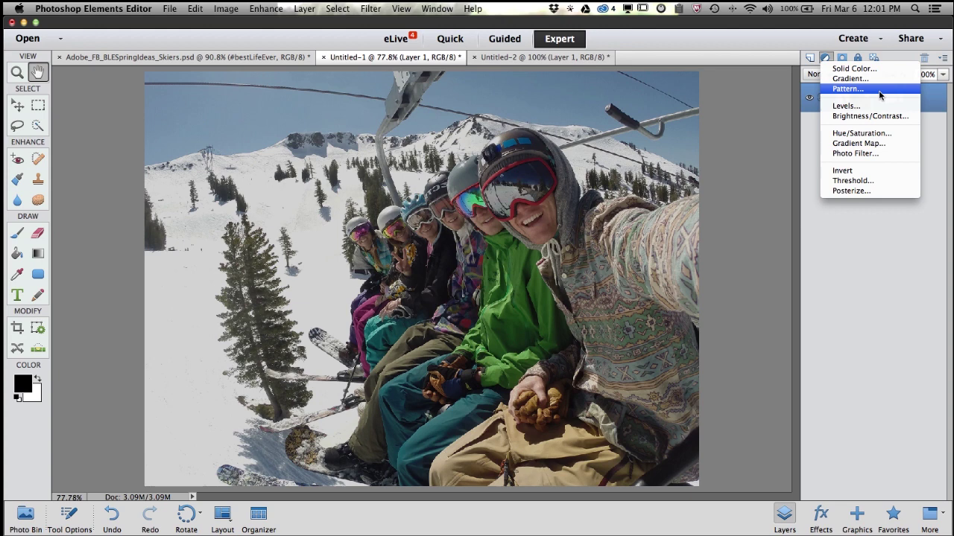
click(870, 134)
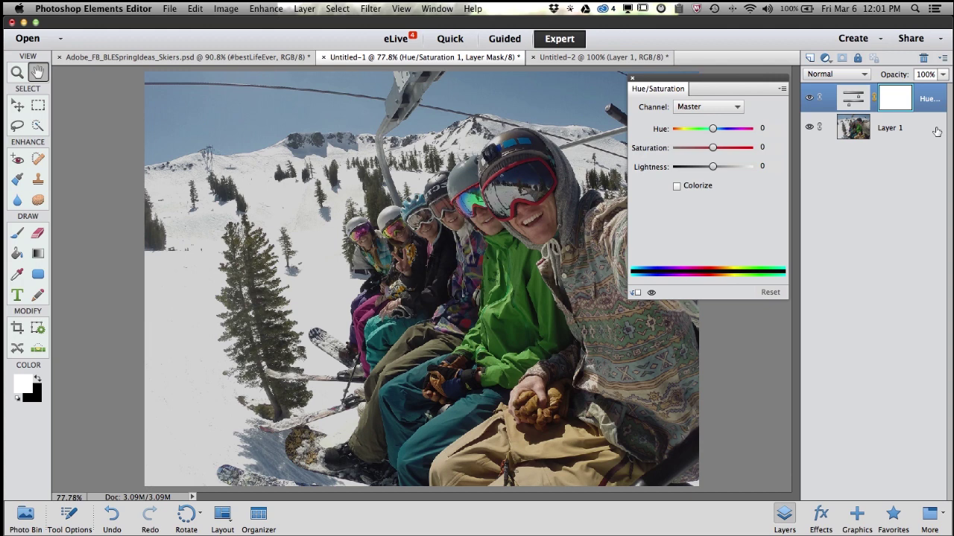
click(767, 166)
Try maximum and minimum saturation, then settle the Hue/Saturation layer at +42
drag(713, 149, 751, 150)
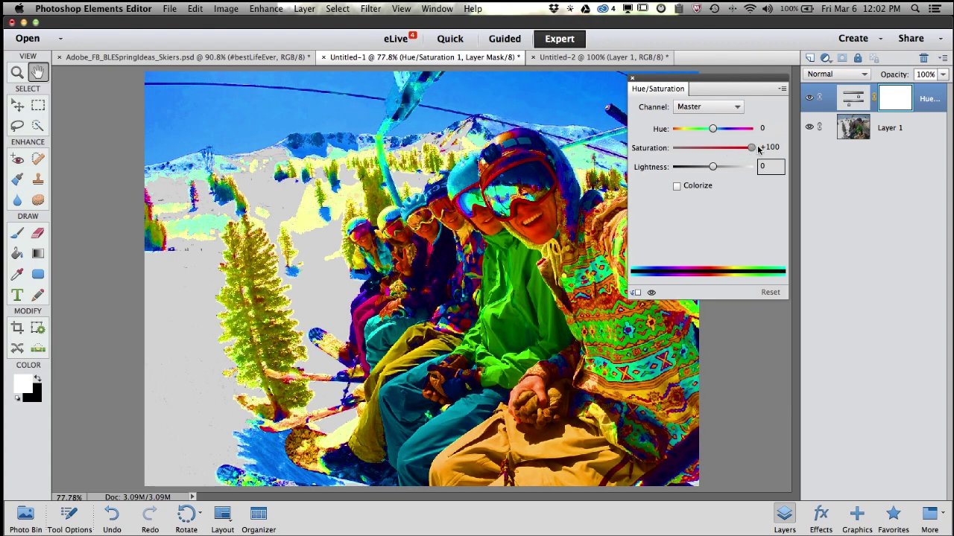
drag(751, 147, 660, 151)
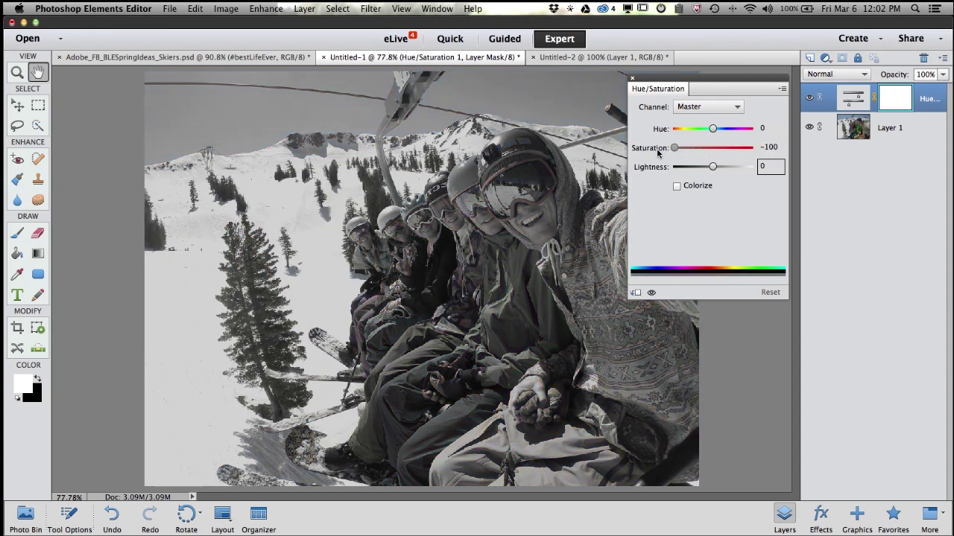
drag(675, 148, 729, 147)
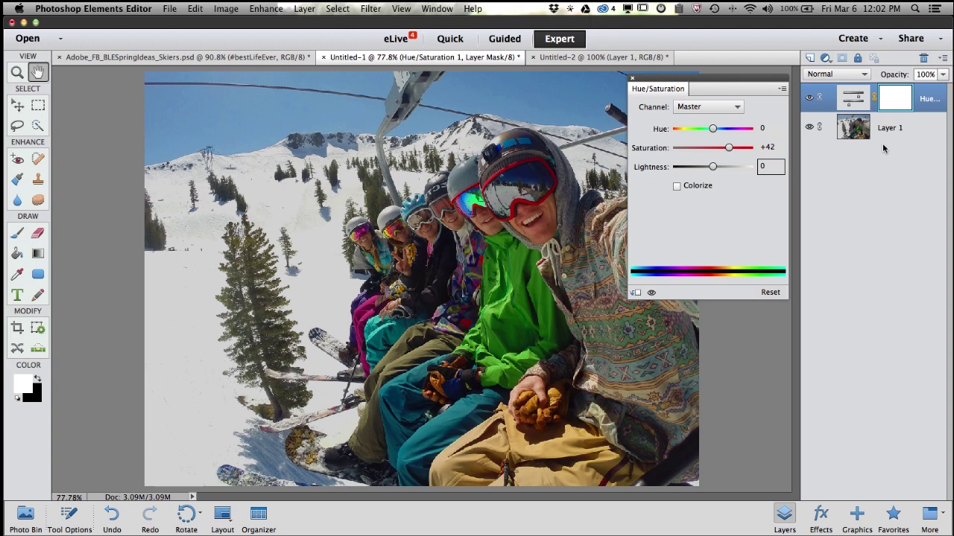
click(825, 58)
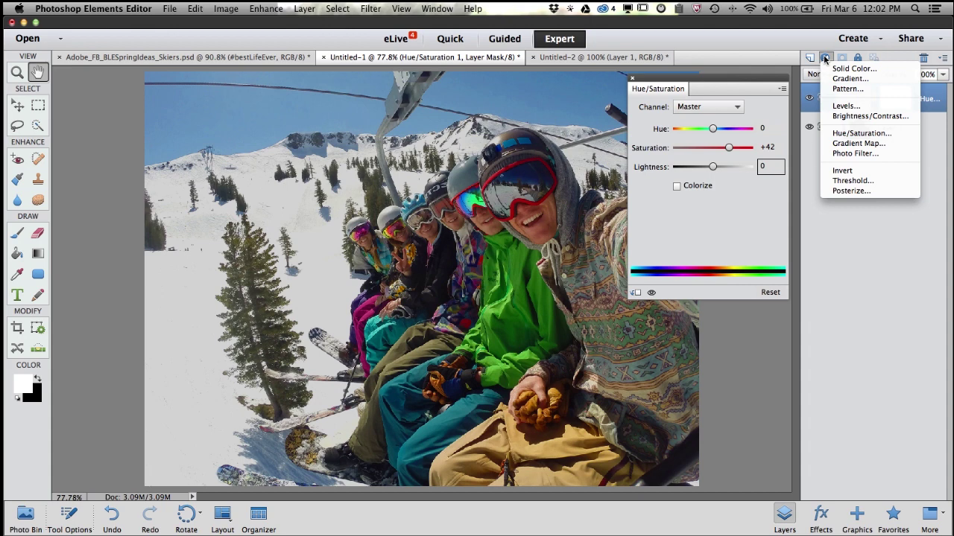
Add a Levels adjustment layer and apply Auto level correction
click(868, 109)
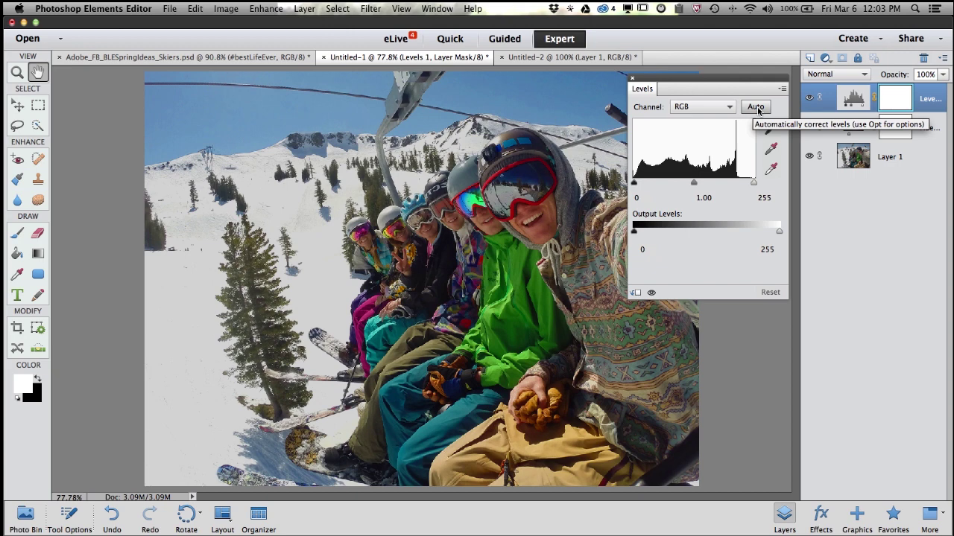
click(756, 108)
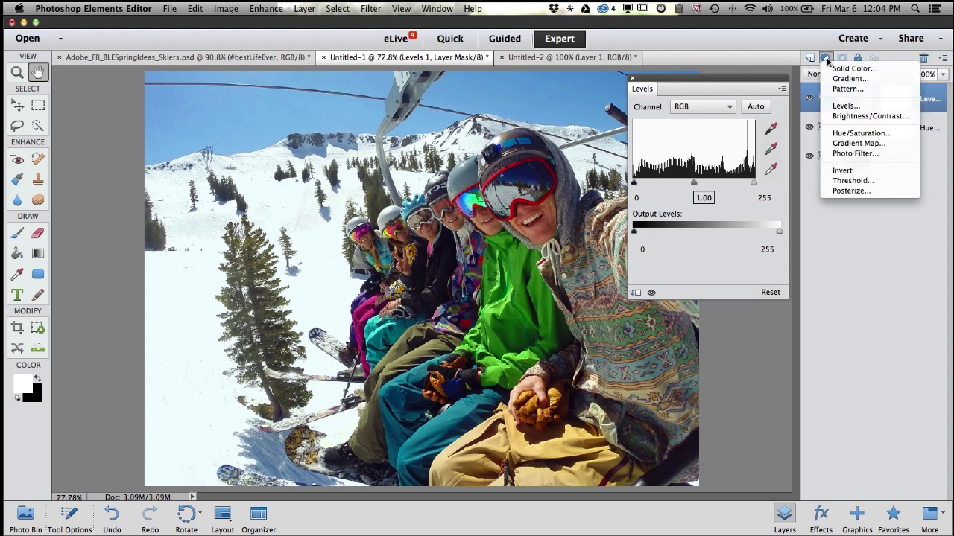
Add a second Levels layer with its midtone input at 1.23, then close its panel
click(855, 109)
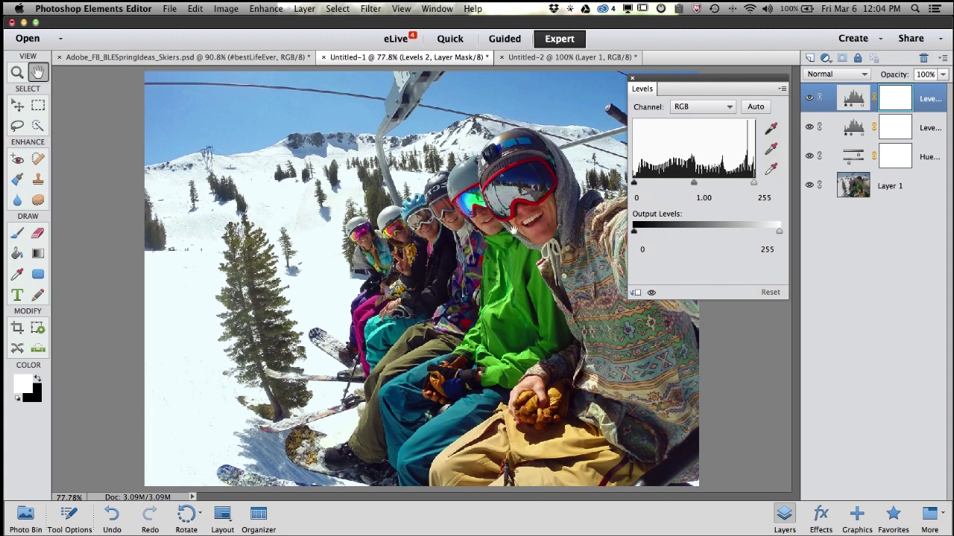
key(Tab)
mouse_move(694, 184)
mouse_down()
mouse_move(682, 184)
mouse_move(711, 184)
mouse_move(684, 189)
mouse_up()
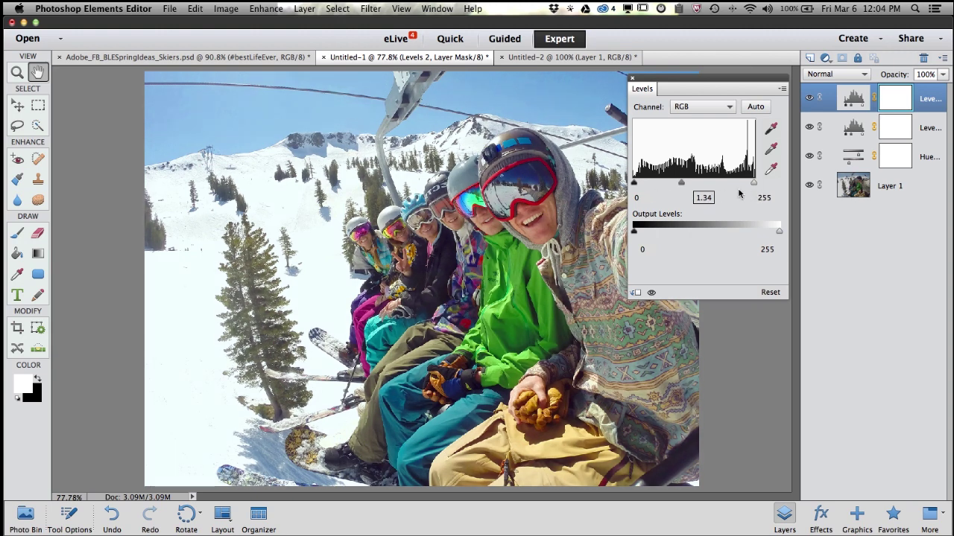
drag(682, 187, 685, 185)
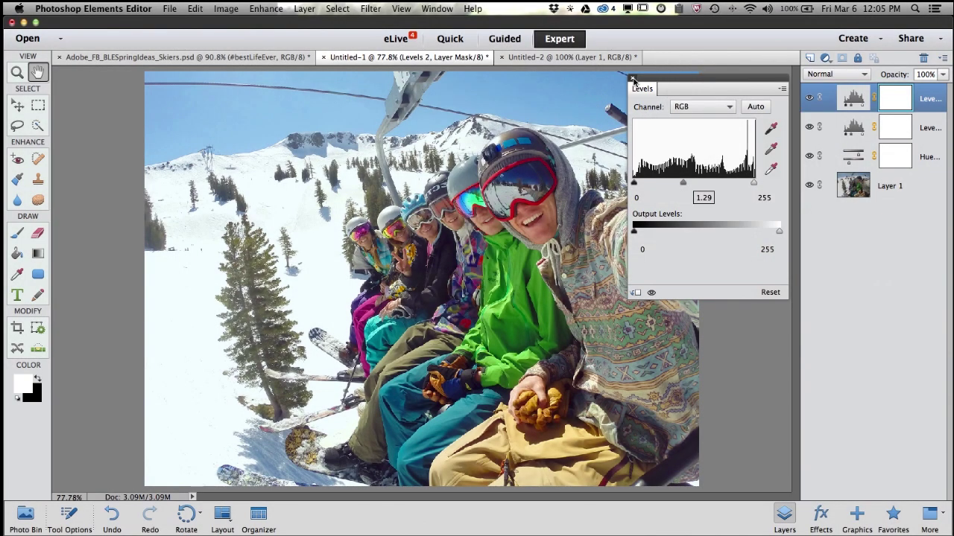
click(632, 79)
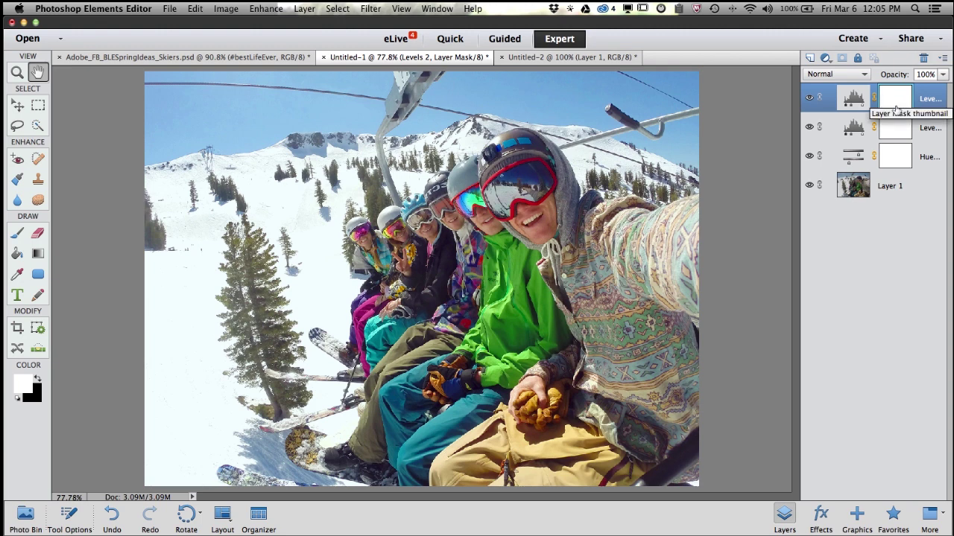
click(895, 102)
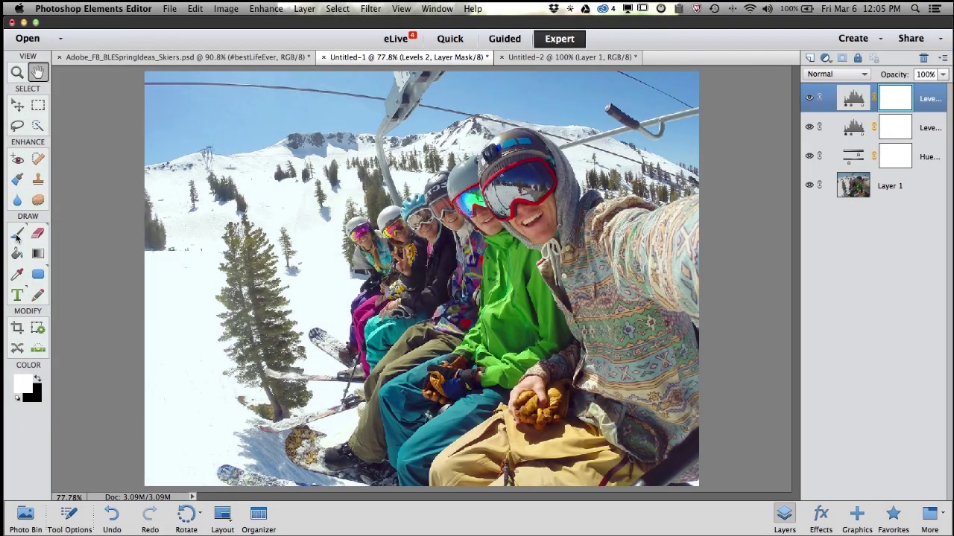
With a black brush, paint the Levels 2 brightening off the left edge and sky
click(17, 235)
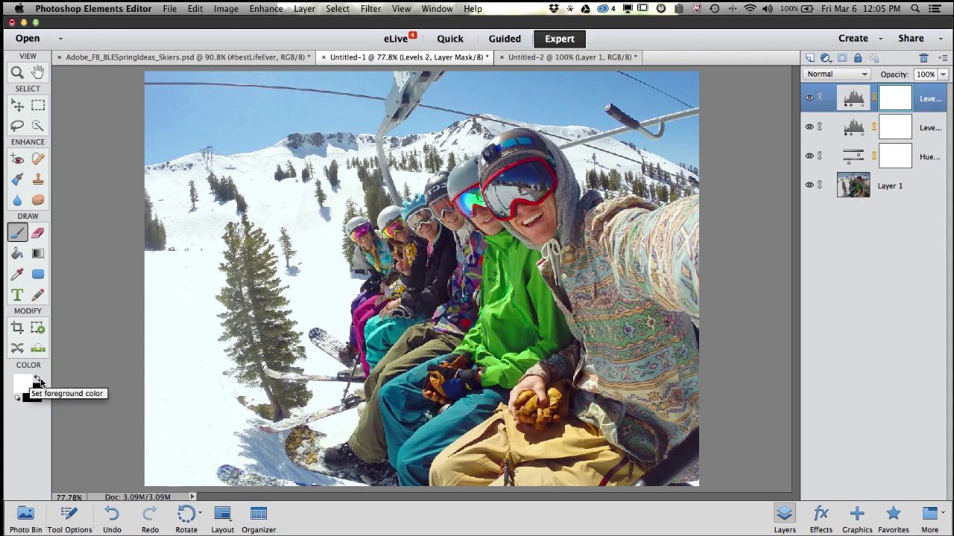
click(37, 380)
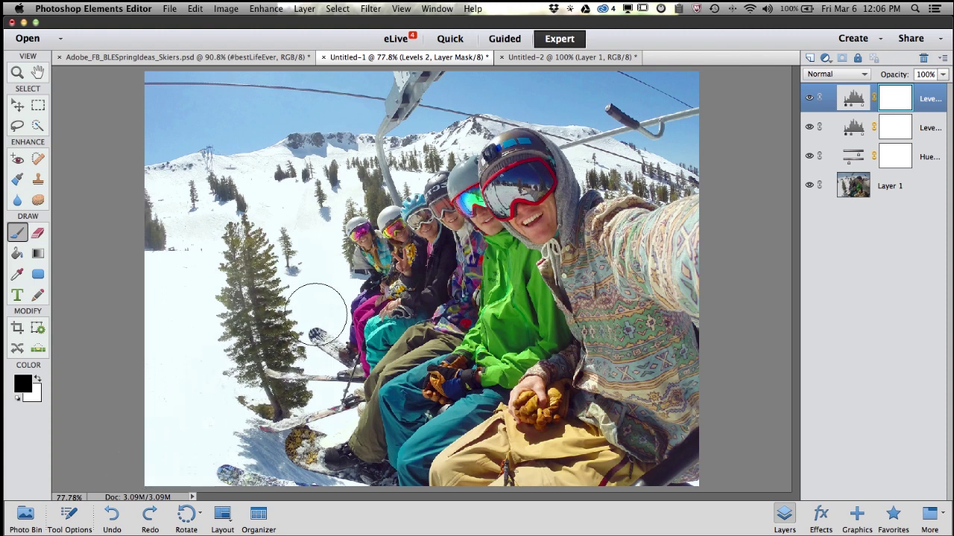
mouse_move(117, 249)
mouse_down()
mouse_move(157, 199)
mouse_move(183, 194)
mouse_move(142, 114)
mouse_move(305, 71)
mouse_move(249, 115)
mouse_move(629, 89)
mouse_move(699, 101)
mouse_move(661, 109)
mouse_move(693, 112)
mouse_up()
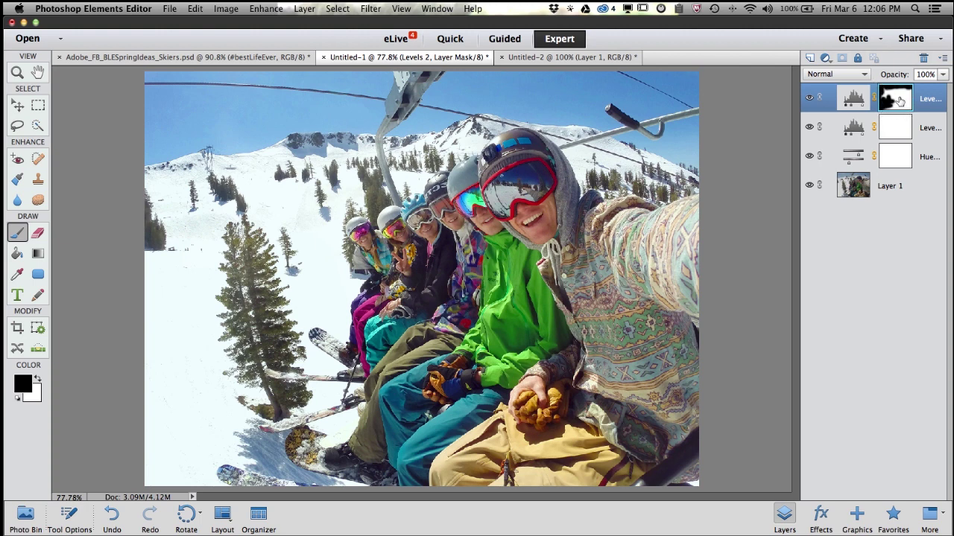
Paint black over the skiers' bodies and sweater on the Levels 2 mask, then hide Levels 2 to compare
click(854, 104)
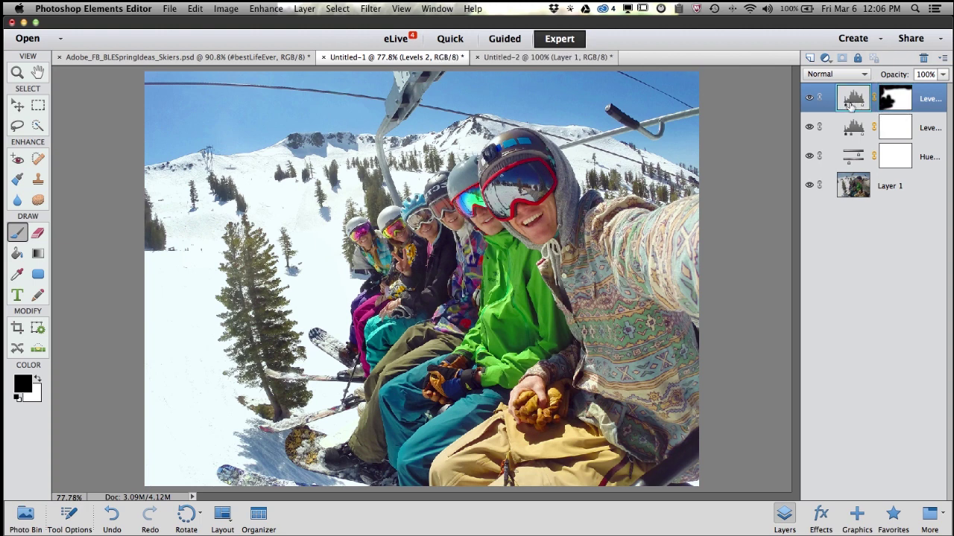
click(904, 103)
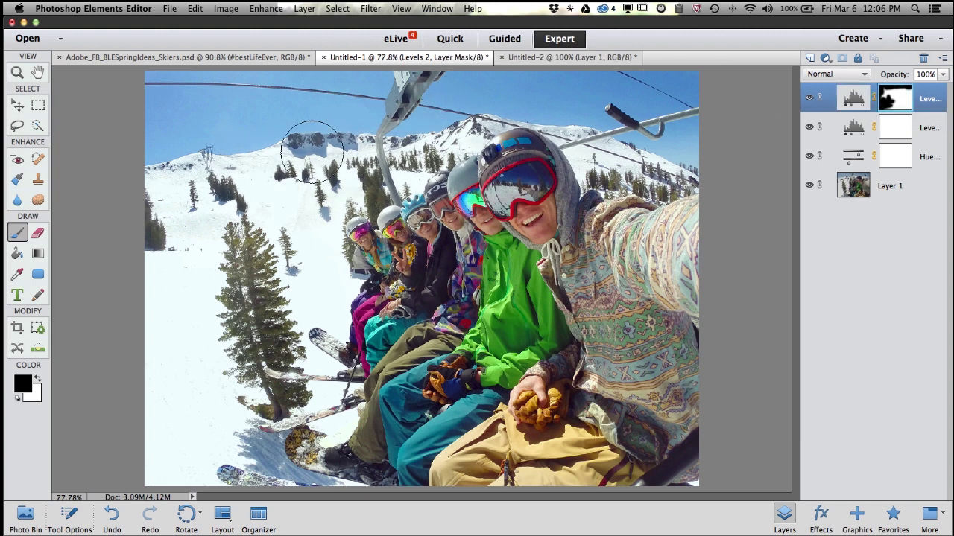
mouse_move(417, 317)
mouse_down()
mouse_move(465, 365)
mouse_move(596, 447)
mouse_move(659, 417)
mouse_move(627, 320)
mouse_move(682, 253)
mouse_move(633, 208)
mouse_move(596, 269)
mouse_move(627, 152)
mouse_move(708, 127)
mouse_move(697, 168)
mouse_move(684, 131)
mouse_move(665, 246)
mouse_move(674, 366)
mouse_move(313, 469)
mouse_move(332, 411)
mouse_move(260, 401)
mouse_up()
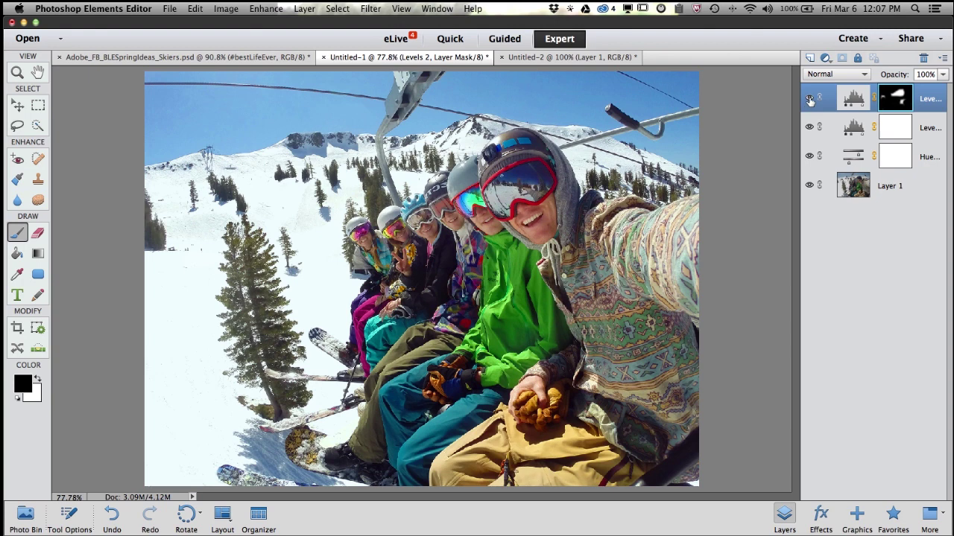
click(809, 99)
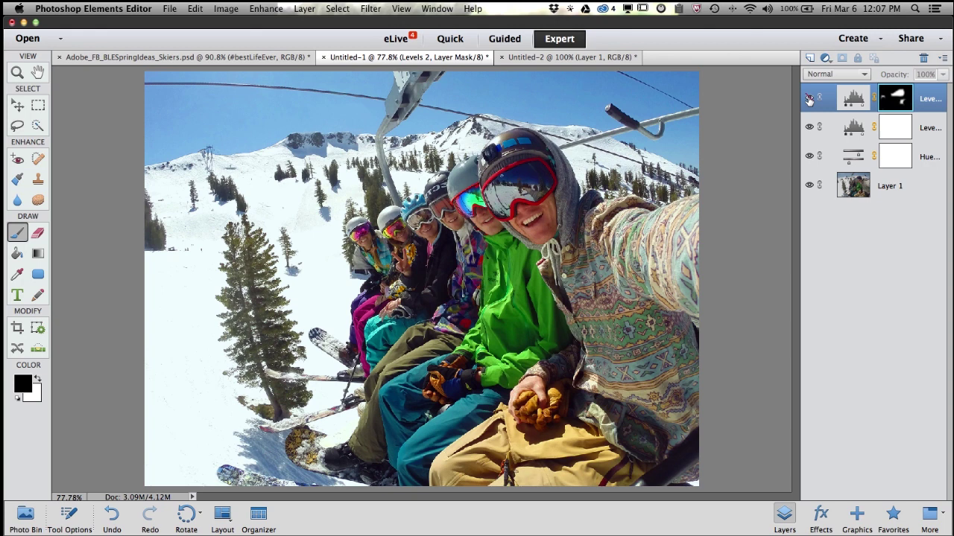
click(809, 100)
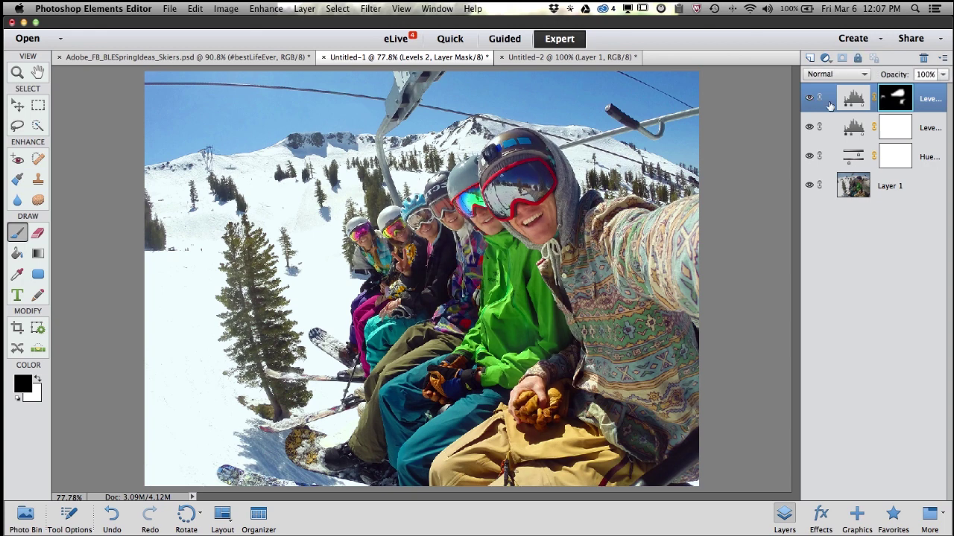
click(857, 97)
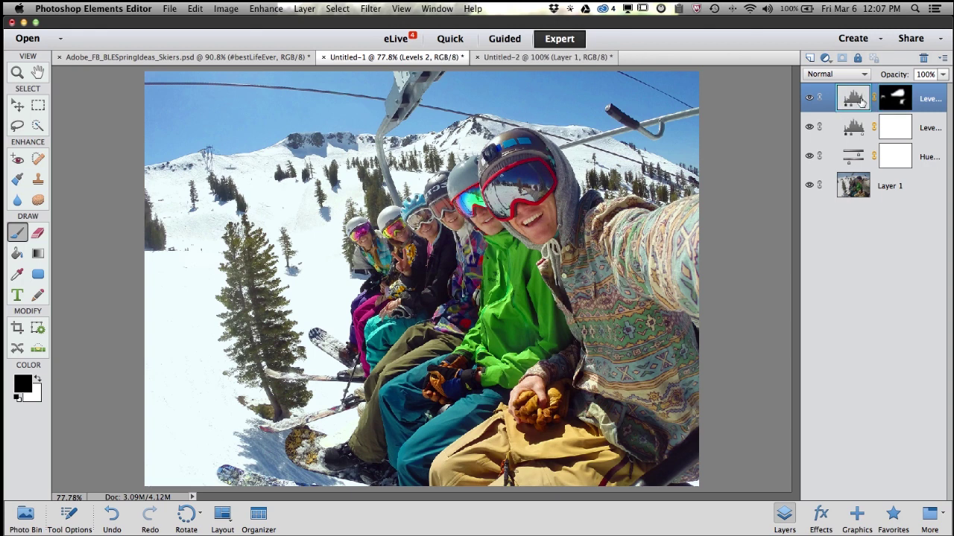
double_click(853, 102)
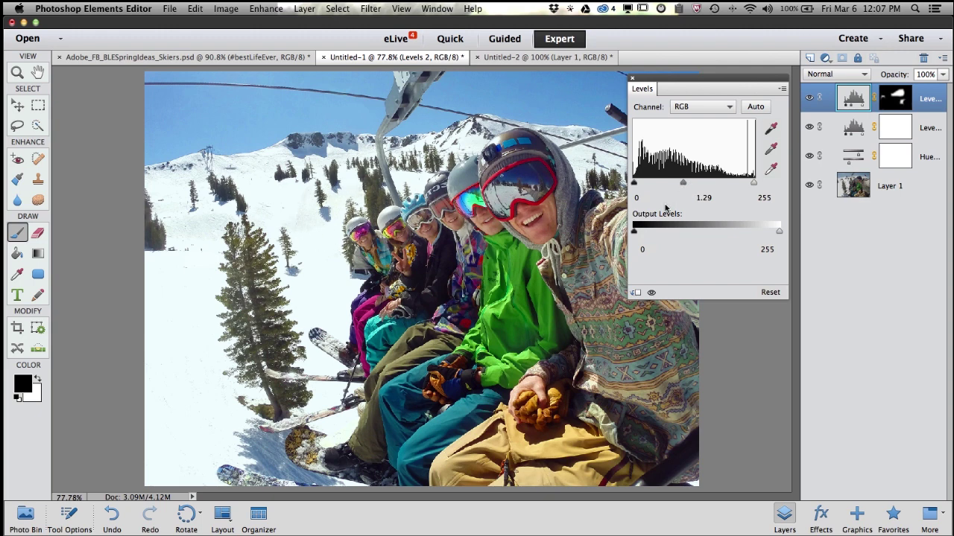
Push the Levels 2 midtone input to 3.47 to strongly brighten the faces
drag(683, 185, 646, 190)
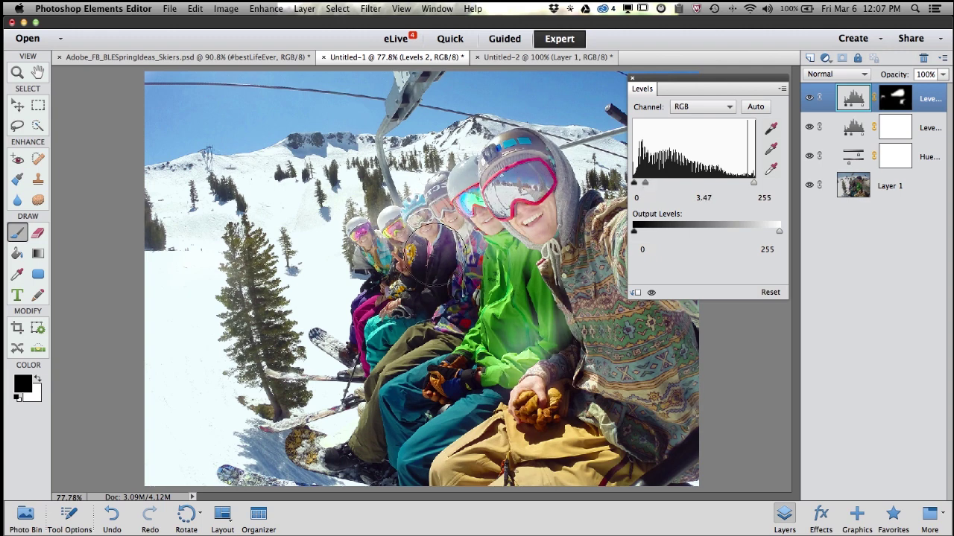
mouse_move(533, 350)
mouse_down()
mouse_move(494, 359)
mouse_move(516, 408)
mouse_move(569, 366)
mouse_move(548, 357)
mouse_up()
click(900, 101)
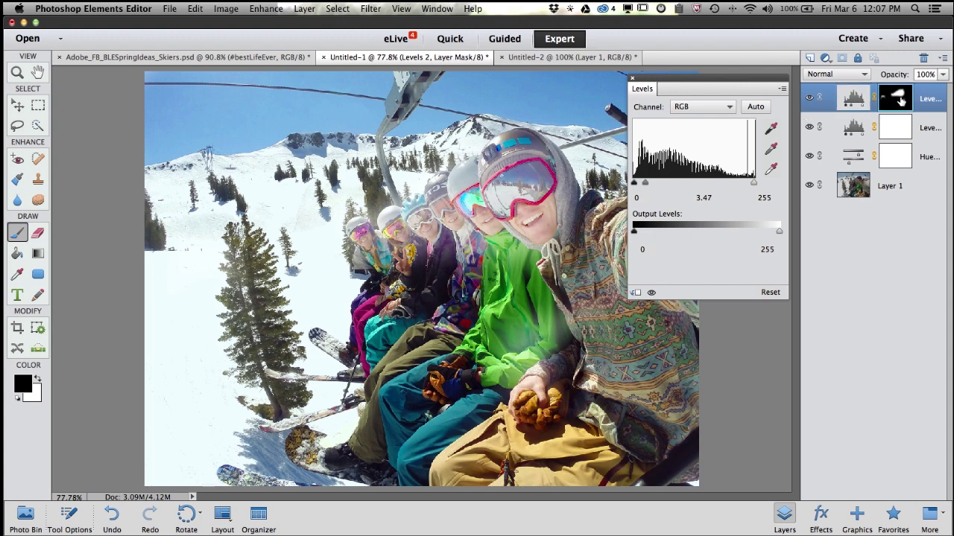
Mask the glow off the green jacket and left pine tree, easing midtones back to 1.43
mouse_move(555, 387)
mouse_down()
mouse_move(522, 350)
mouse_move(529, 328)
mouse_move(449, 311)
mouse_move(629, 416)
mouse_move(622, 347)
mouse_move(583, 359)
mouse_up()
mouse_move(254, 209)
mouse_down()
mouse_move(256, 300)
mouse_move(192, 226)
mouse_move(192, 258)
mouse_move(290, 400)
mouse_move(287, 462)
mouse_move(255, 295)
mouse_move(268, 317)
mouse_up()
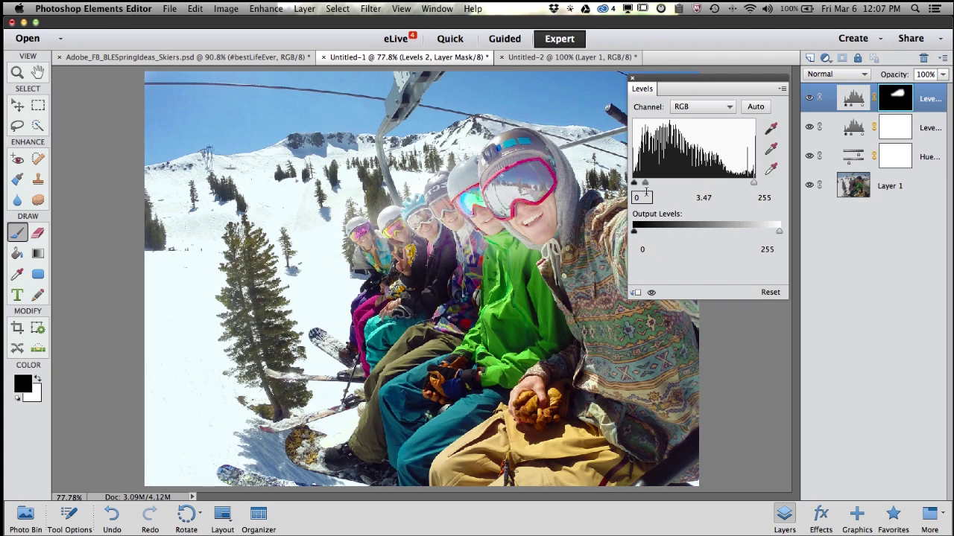
drag(647, 186, 680, 186)
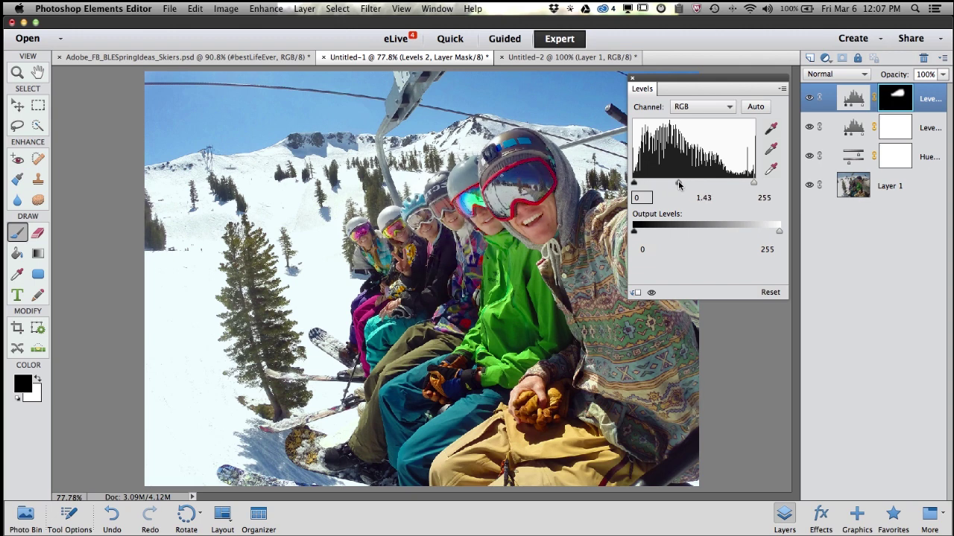
Keep the Levels 2 midtones at 1.43 and close the Levels panel
click(633, 79)
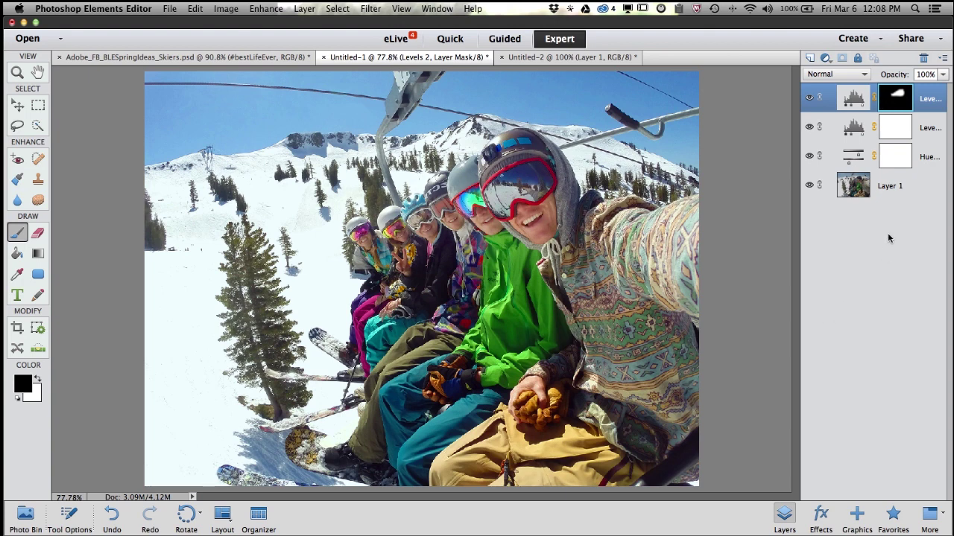
alt+click(809, 186)
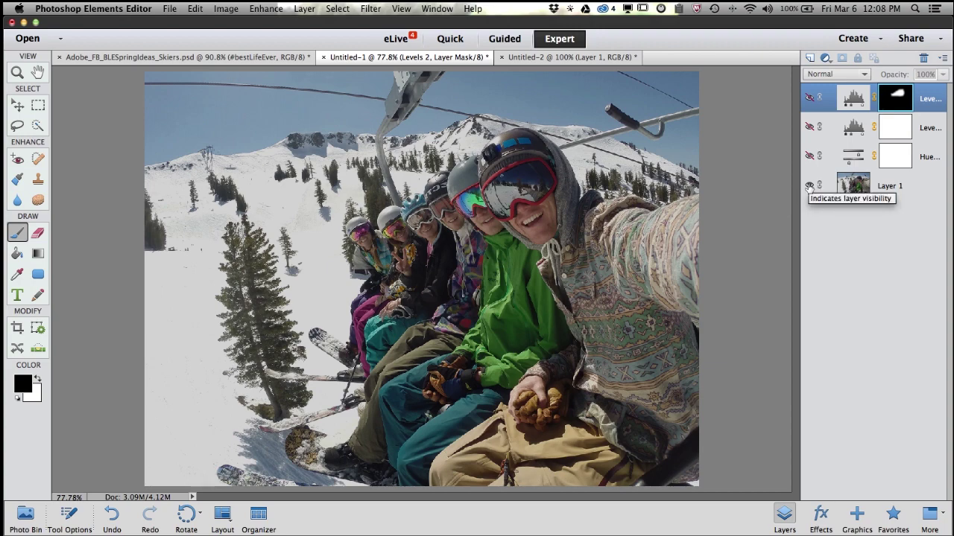
alt+click(809, 185)
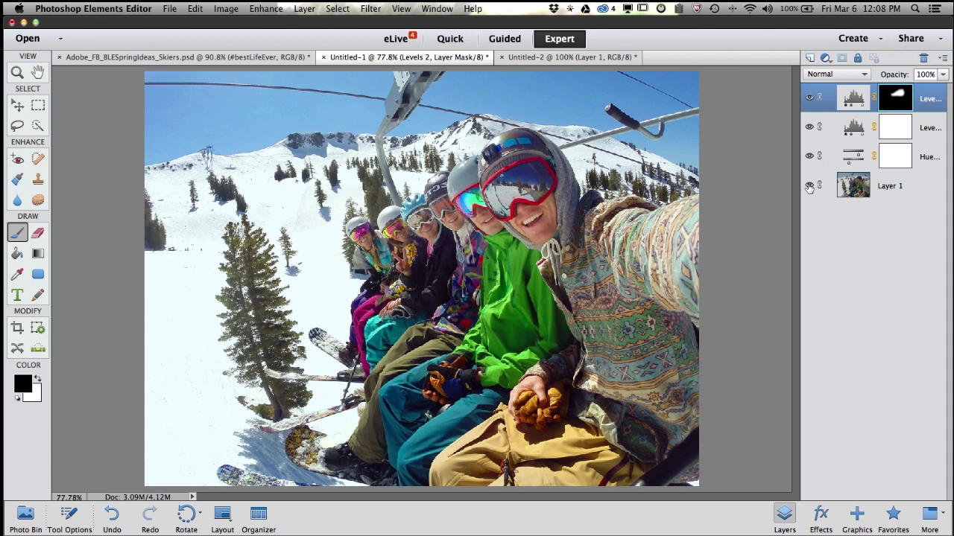